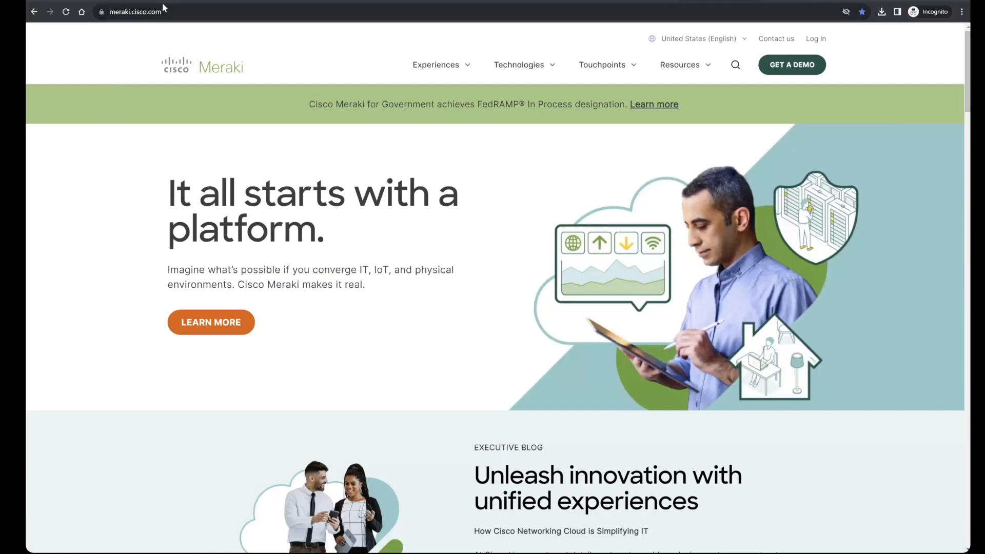
Review the MR firmware restrictions table, noting MR33's maximum firmware is Current.
left_click(147, 2)
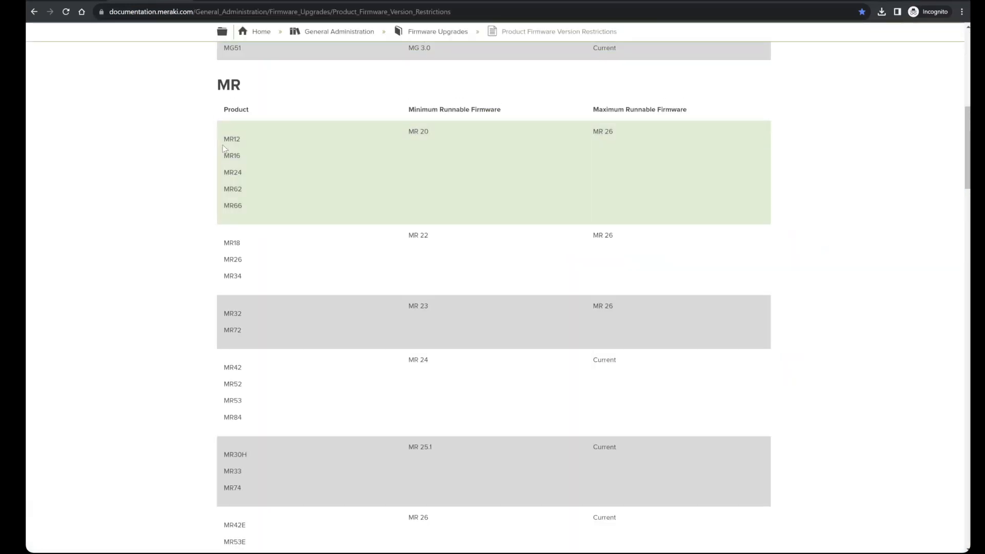
scroll(221, 146, "up", 10)
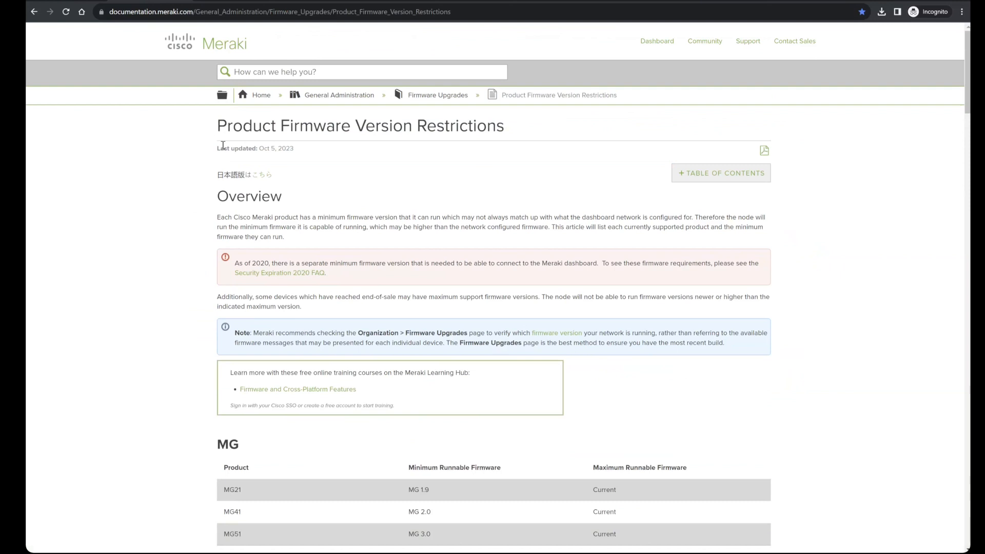
scroll(221, 147, "down", 5)
scroll(221, 147, "down", 5)
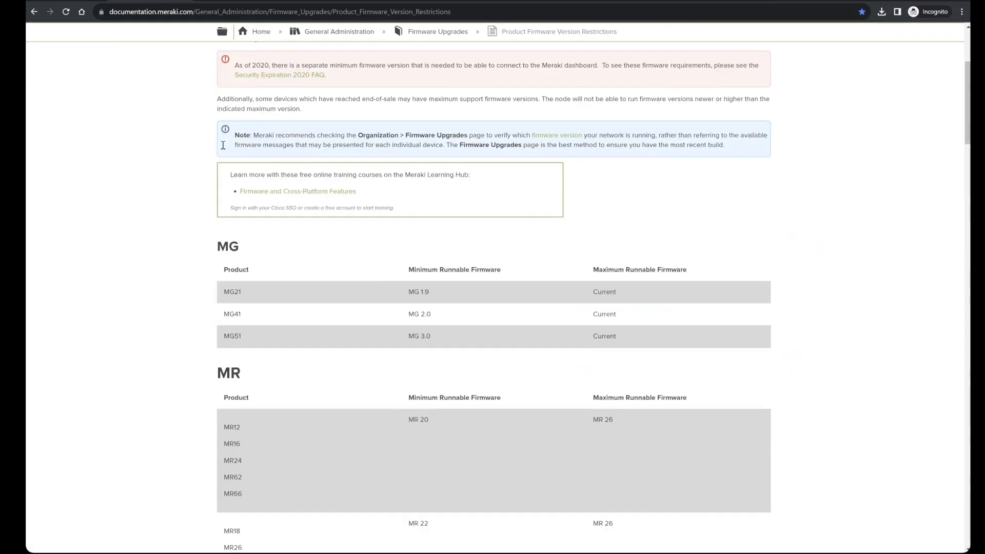
scroll(223, 146, "down", 2)
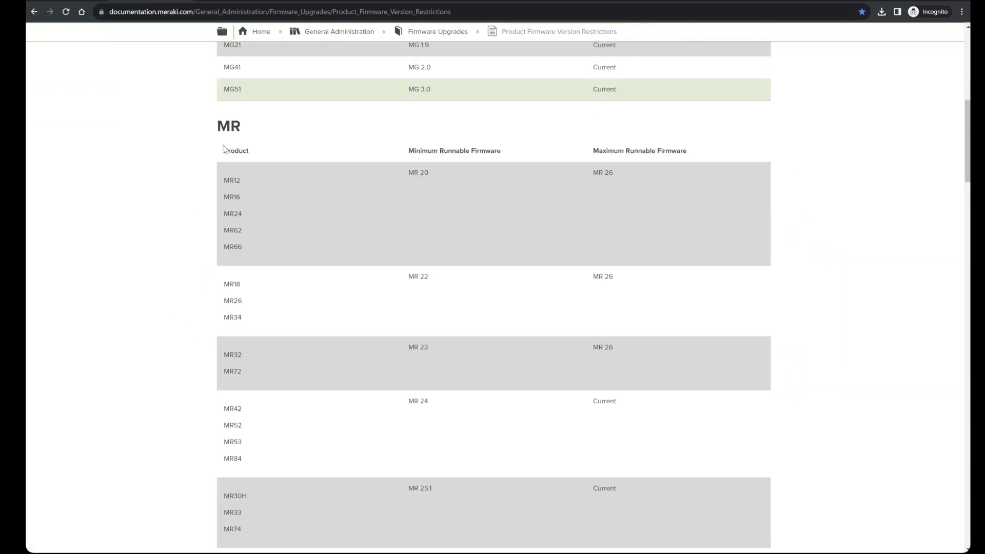
scroll(224, 148, "down", 1)
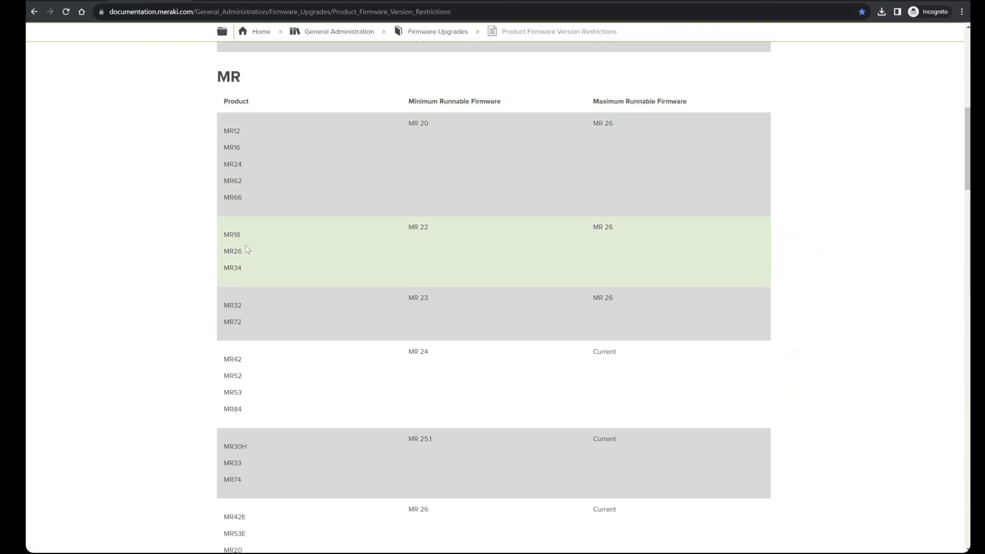
double_click(233, 464)
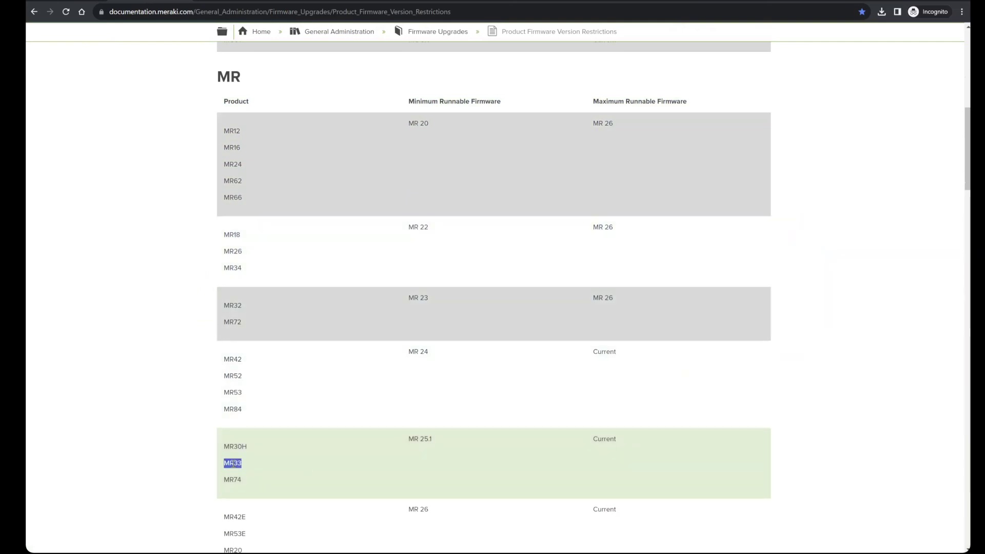
left_click(605, 440)
double_click(605, 440)
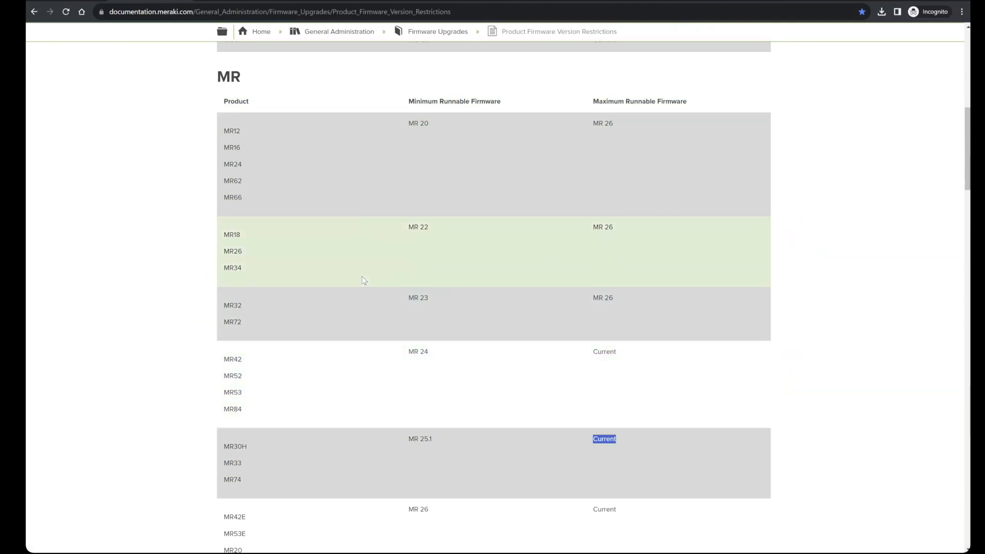
Note MR18's group is capped at MR 26, then return to the dashboard topology.
double_click(231, 234)
left_click(326, 238)
left_click_drag(594, 228, 613, 227)
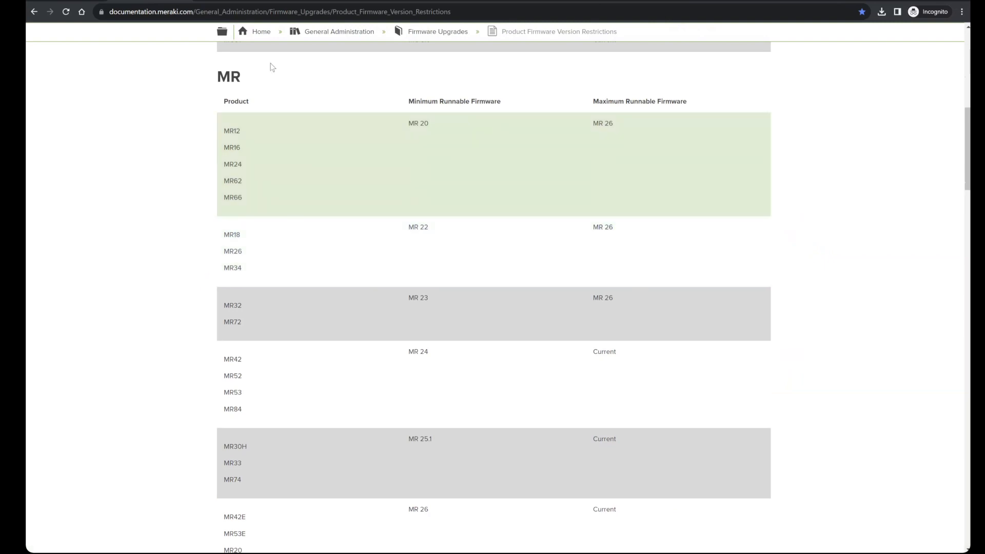
left_click(223, 3)
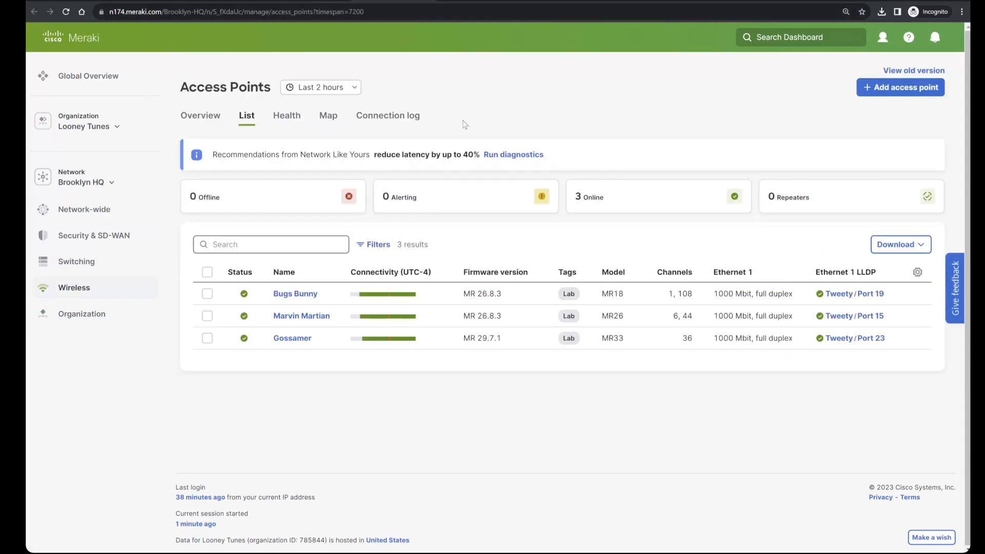
Highlight Bugs Bunny on MR 26.8.3 and Gossamer on MR 29.7.1 in the access points list.
double_click(490, 293)
triple_click(489, 337)
left_click(536, 98)
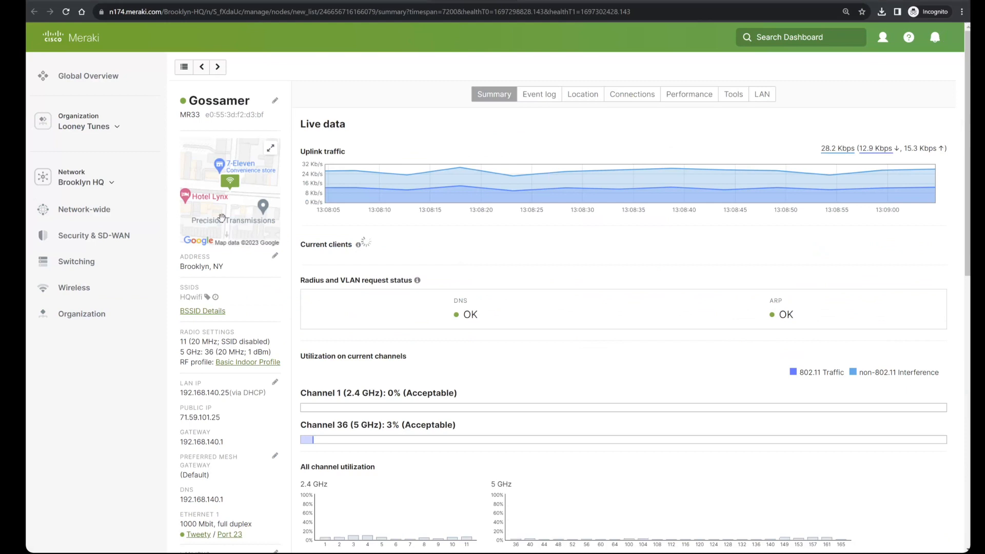
scroll(227, 231, "down", 10)
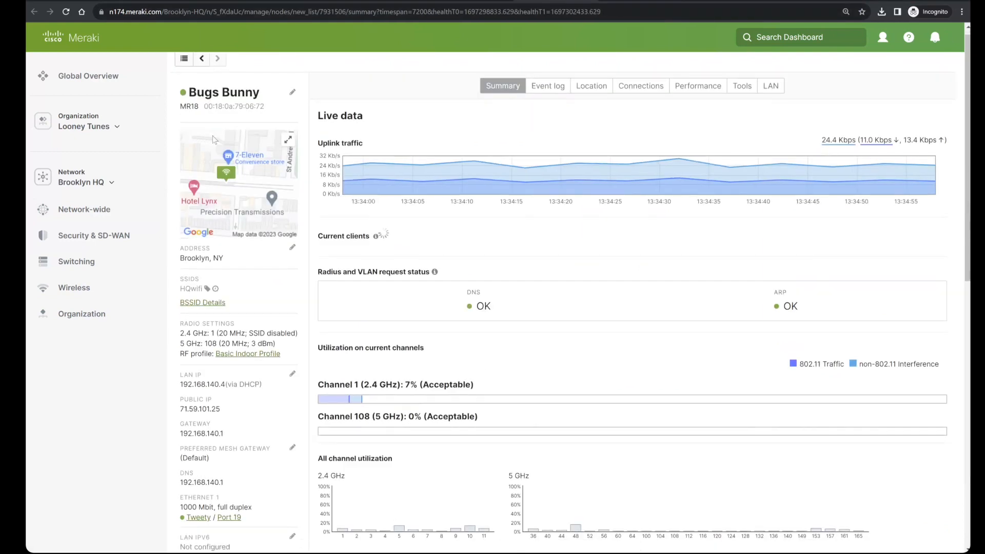
scroll(209, 134, "down", 10)
scroll(207, 138, "up", 3)
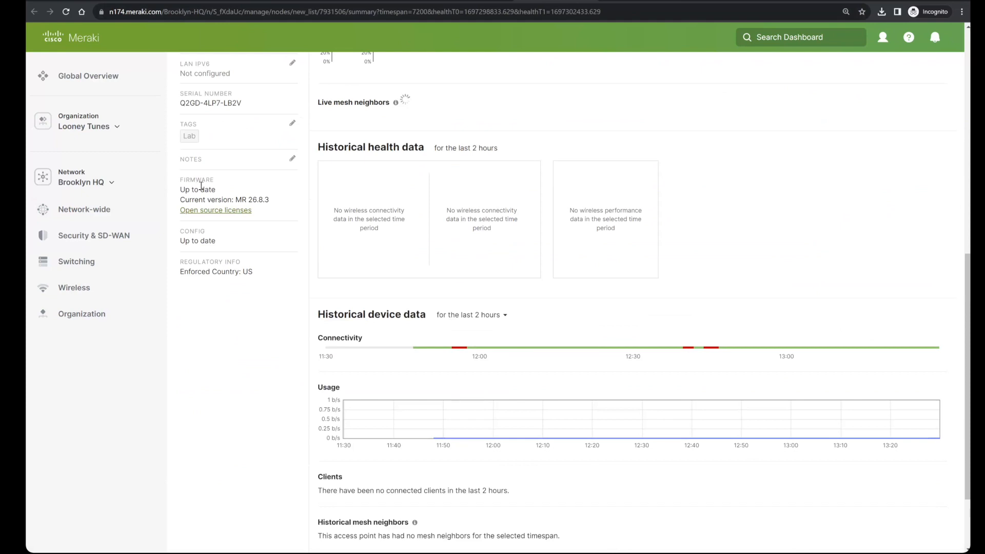
scroll(202, 188, "down", 1)
scroll(202, 187, "down", 3)
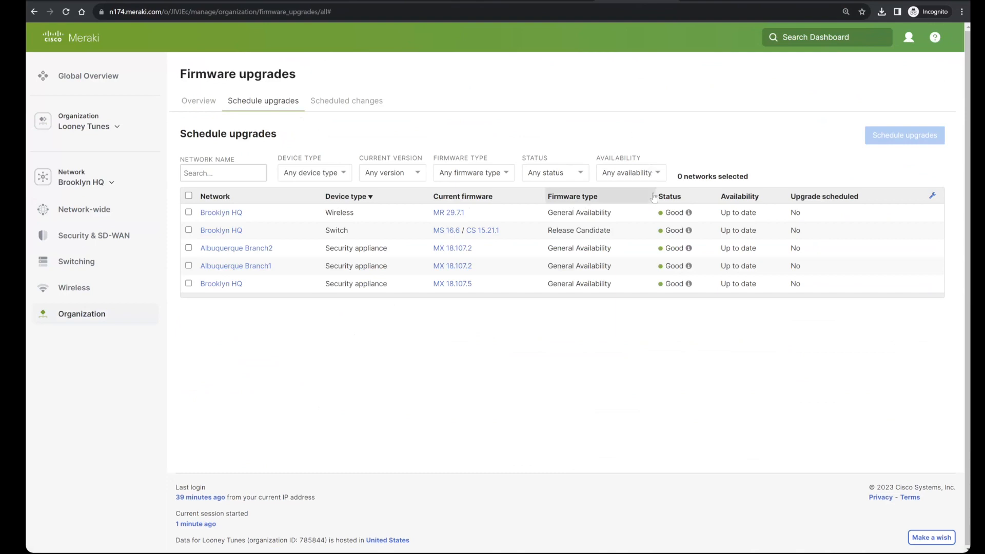
left_click(451, 215)
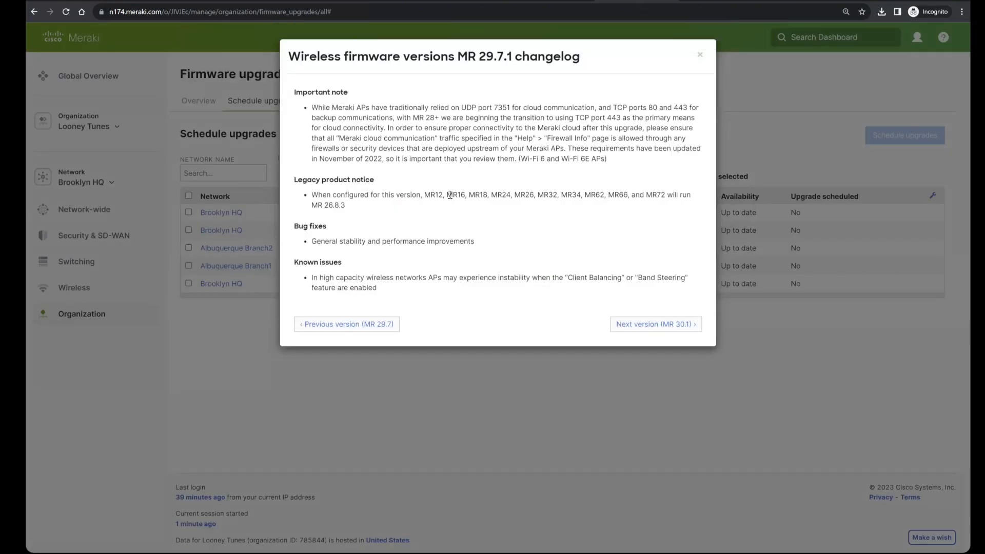
triple_click(450, 196)
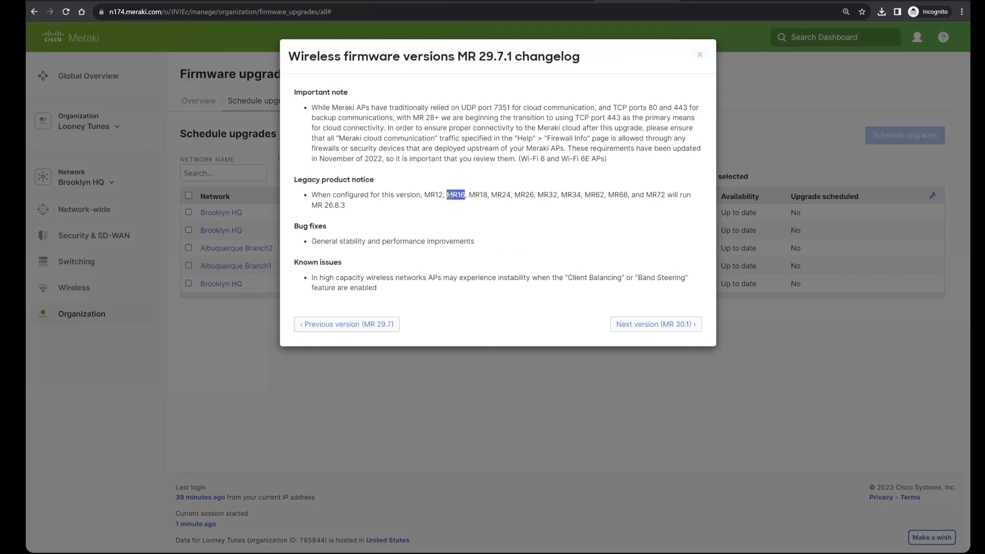
left_click(700, 57)
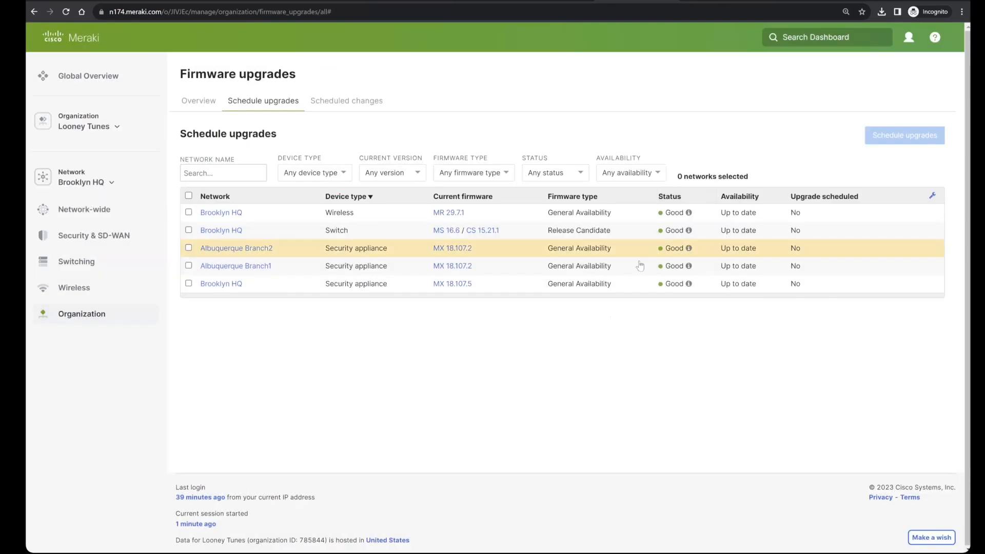